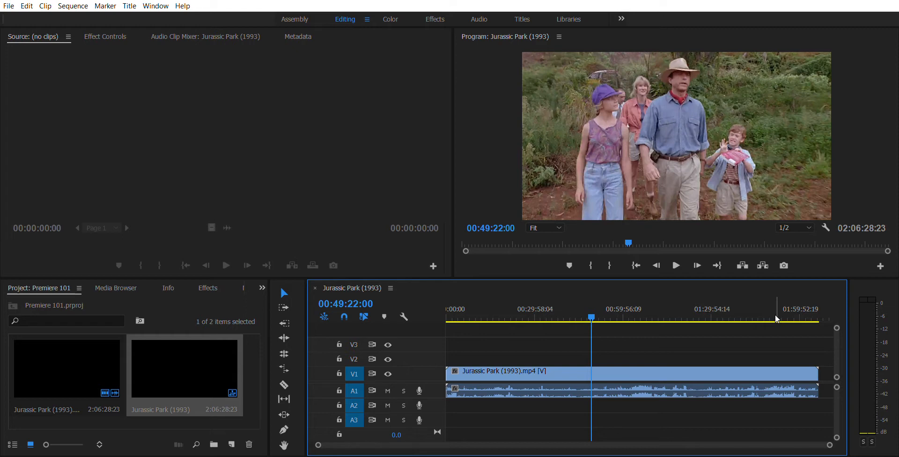
# Step: Delete the full-length movie clip from the sequence and load Jurassic Park (1993).mp4 into the Source monitor
pyautogui.hotkey('ctrl', 'a')
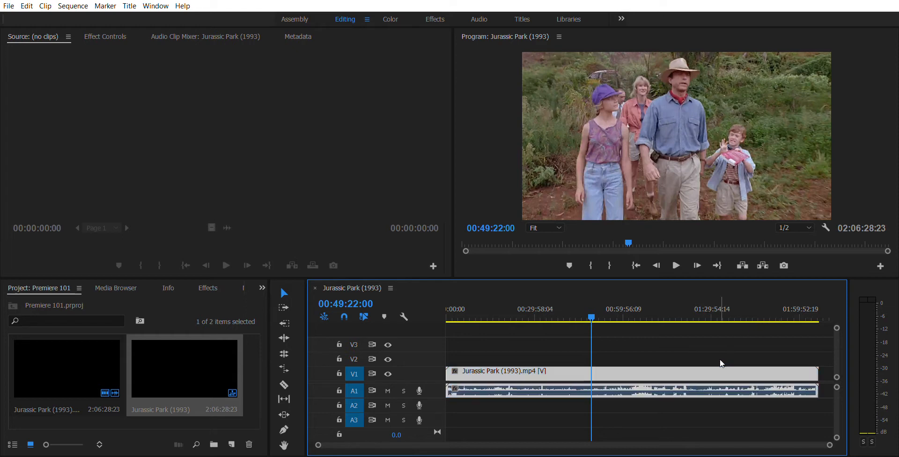
pyautogui.press('Delete')
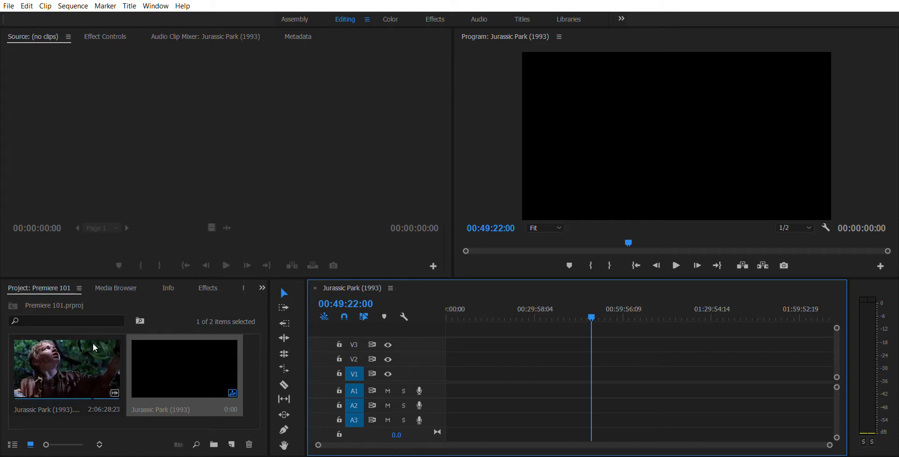
pyautogui.doubleClick(69, 347)
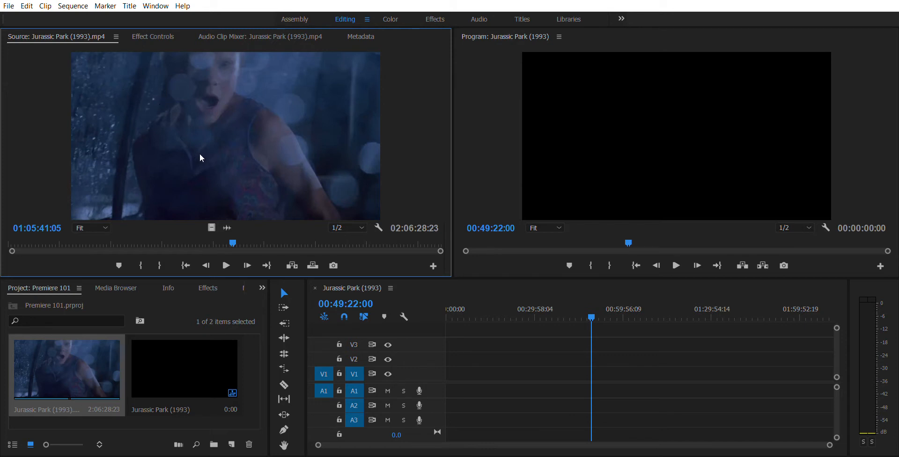
# Step: Mark the dinosaur egg excerpt in the source clip with an In point at 00:28:34:23 and an Out point at 00:28:44:04
pyautogui.moveTo(233, 244); pyautogui.dragTo(128, 226)
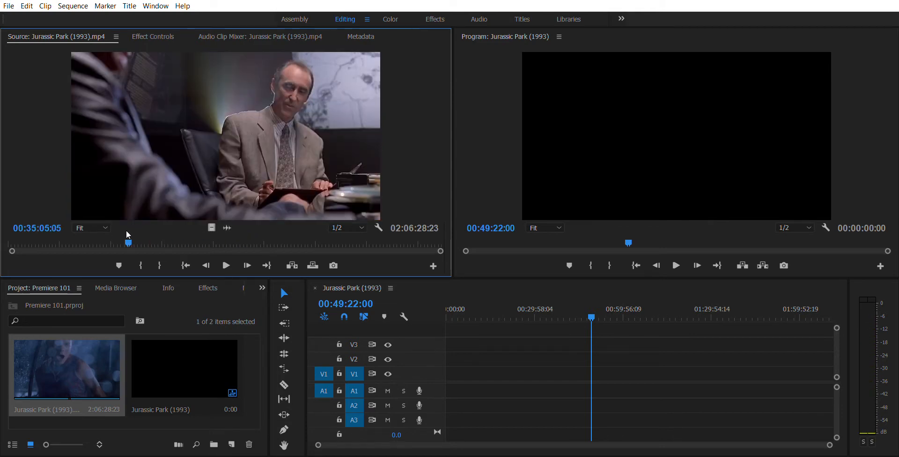
pyautogui.moveTo(128, 230); pyautogui.dragTo(76, 236)
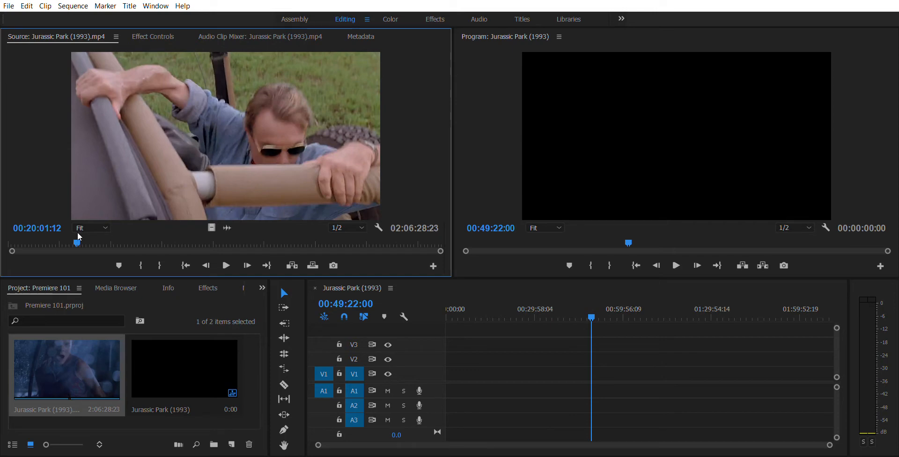
pyautogui.moveTo(78, 236); pyautogui.dragTo(105, 223)
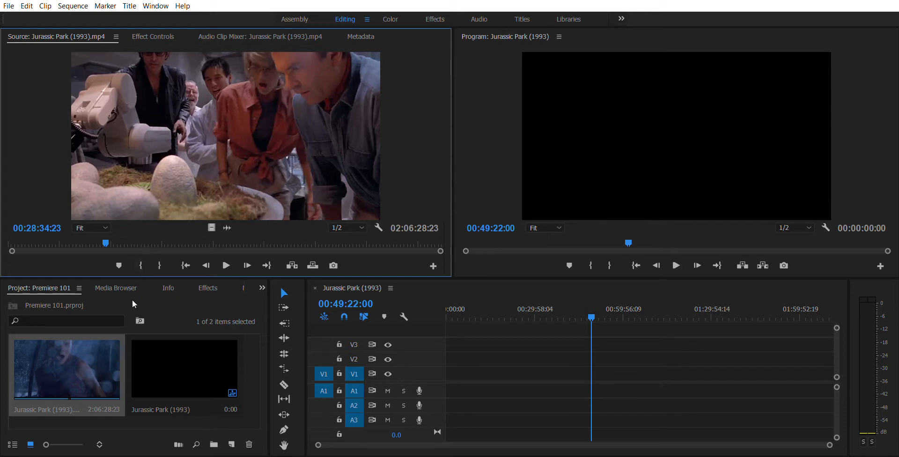
pyautogui.press('i')
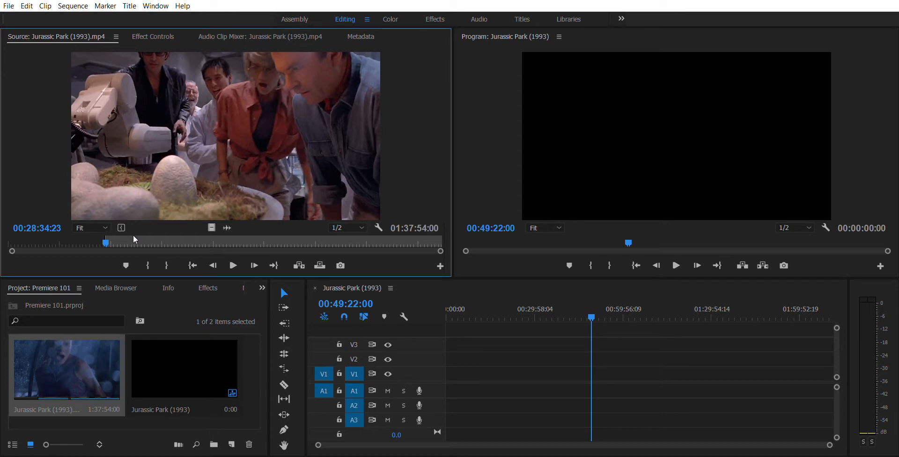
pyautogui.press('space')
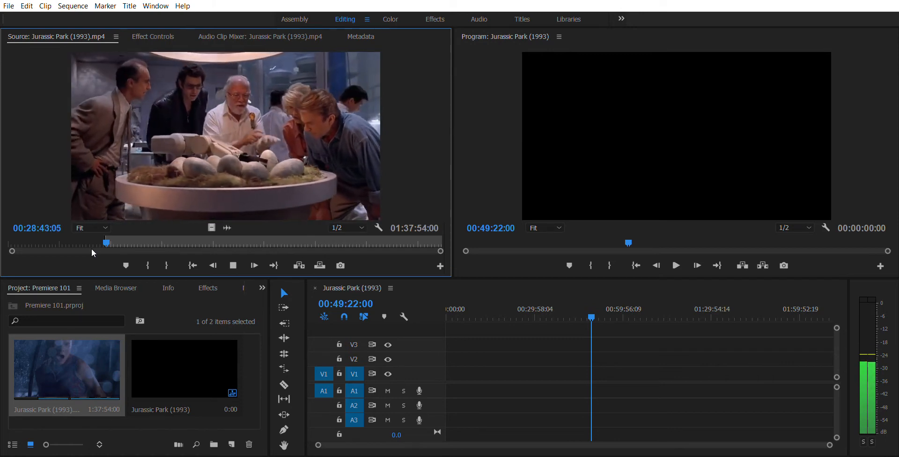
pyautogui.press('space')
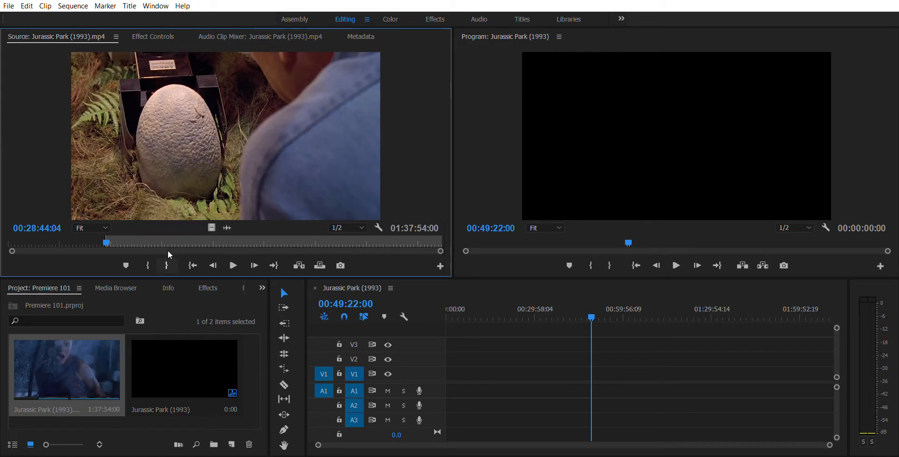
pyautogui.press('o')
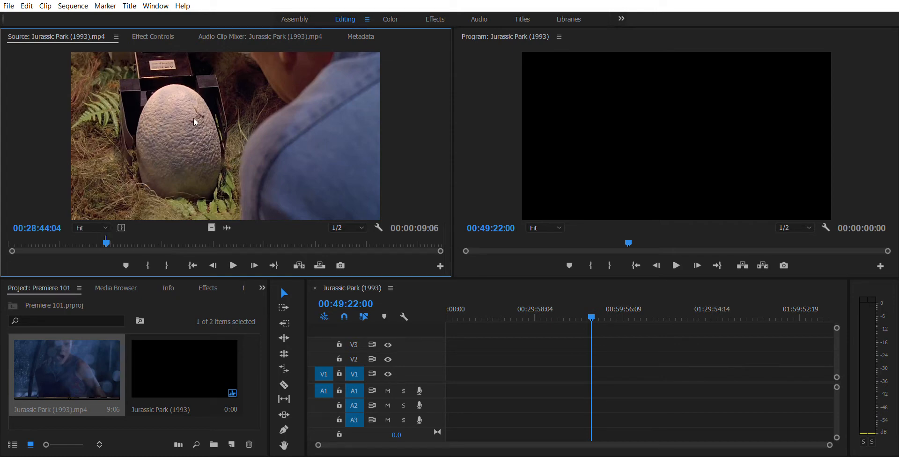
# Step: Place the marked egg excerpt on tracks V1 and A1 at about 00:03:46:03 and briefly play it from its start
pyautogui.moveTo(194, 114); pyautogui.dragTo(459, 370)
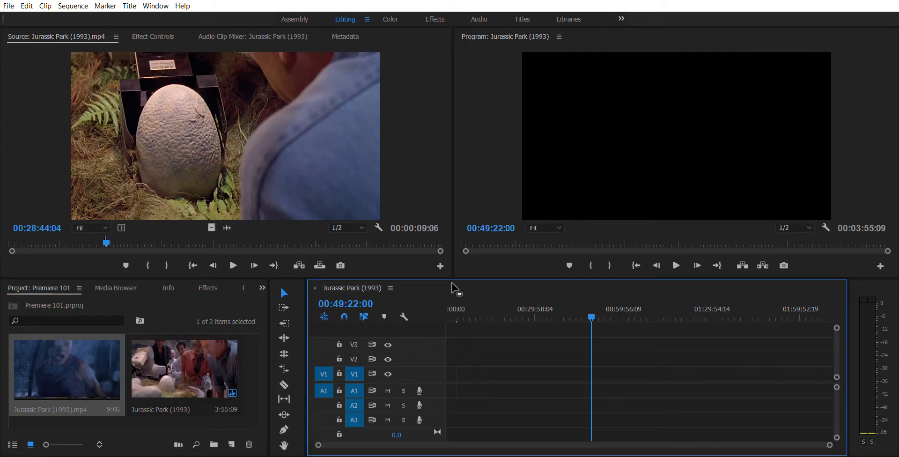
pyautogui.click(462, 315)
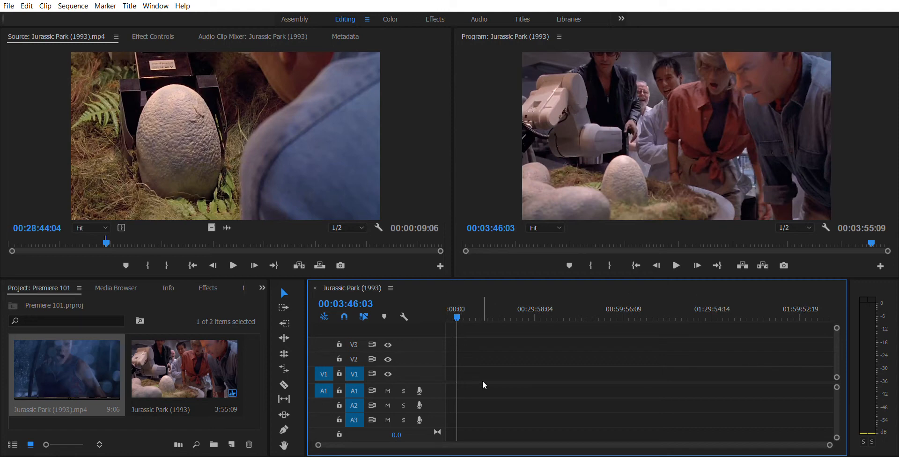
pyautogui.press('=')
pyautogui.press('=')
pyautogui.press('=')
pyautogui.press('=')
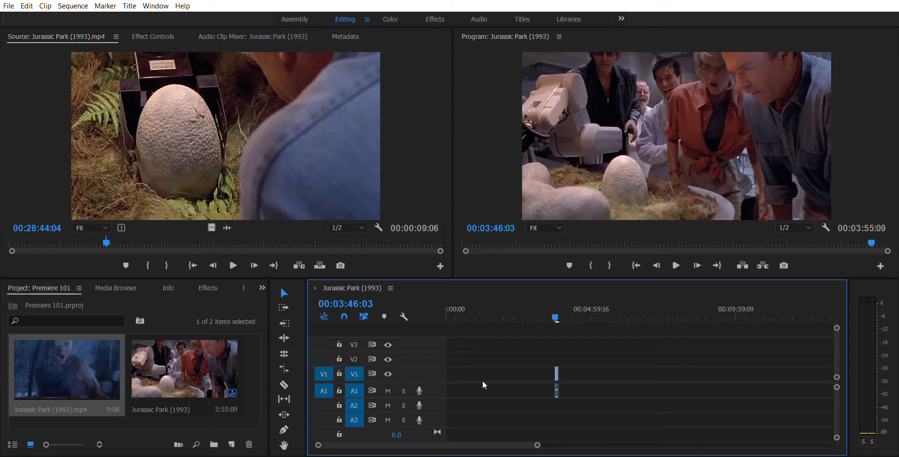
pyautogui.press('=')
pyautogui.press('=')
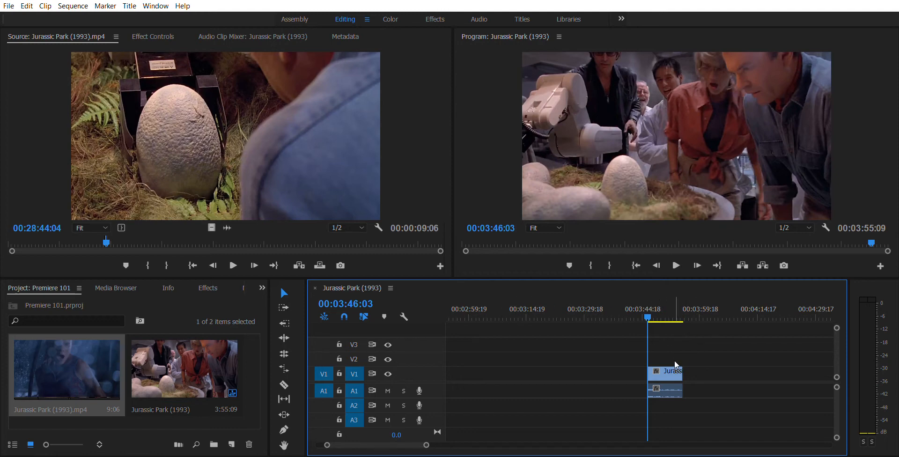
pyautogui.press('space')
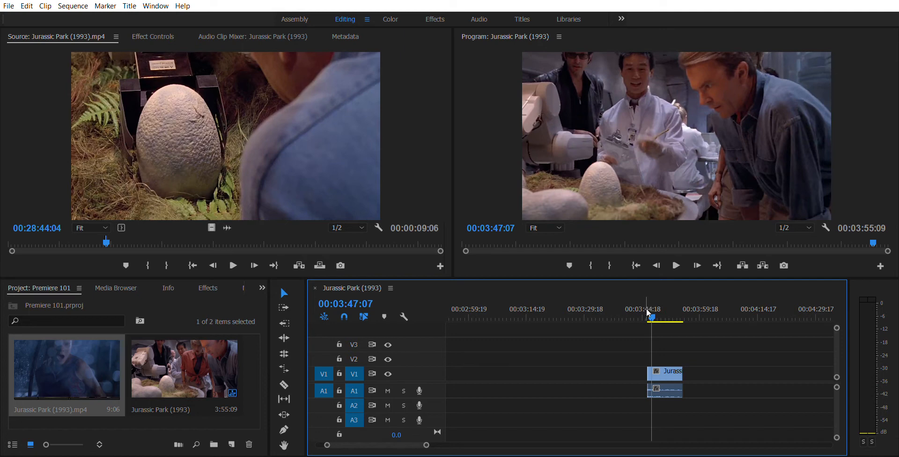
# Step: Move the egg clip to the very start of the sequence and park the playhead inside it at 00:00:04:20
pyautogui.moveTo(665, 372); pyautogui.dragTo(447, 375)
pyautogui.press('-')
pyautogui.press('-')
pyautogui.press('-')
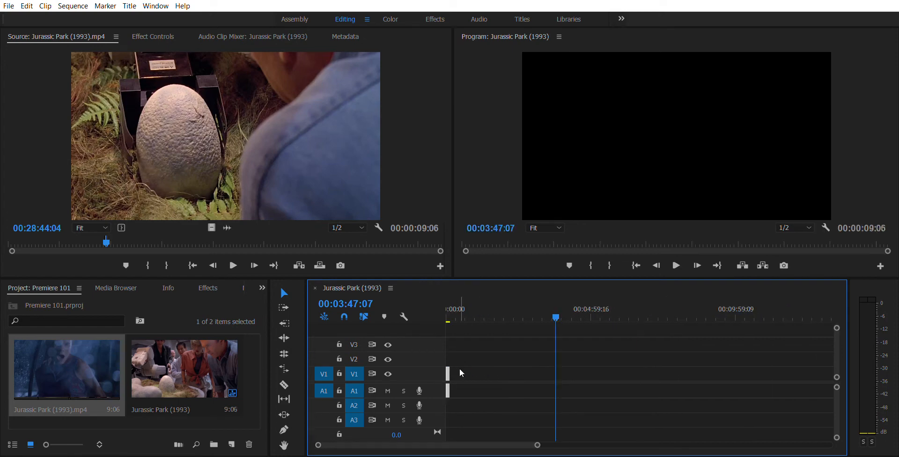
pyautogui.click(447, 318)
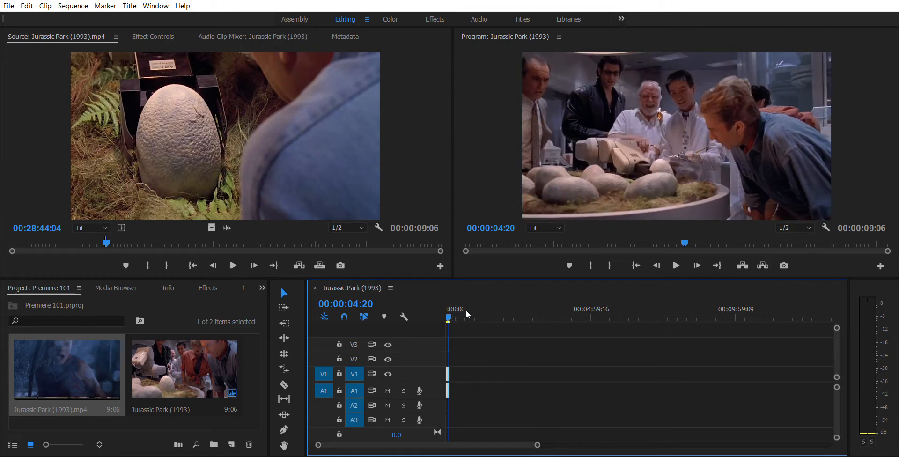
pyautogui.press('=')
pyautogui.press('=')
pyautogui.press('=')
pyautogui.press('=')
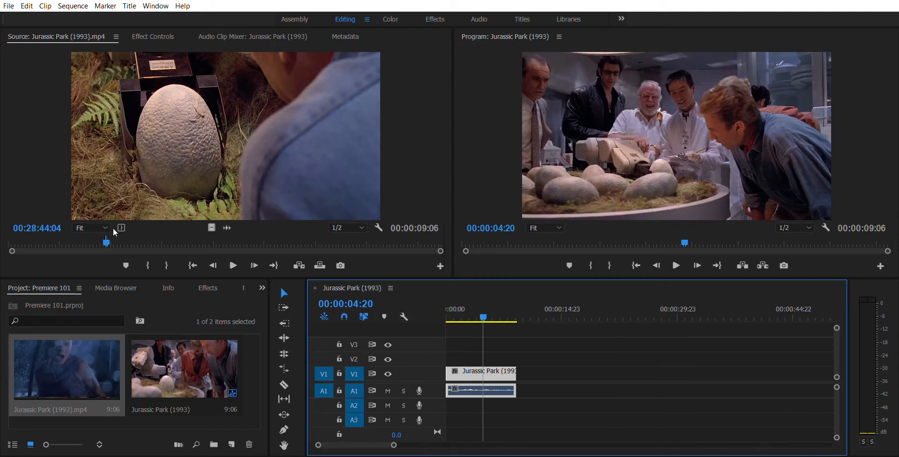
# Step: Mark an 8:13 triceratops excerpt starting at 00:53:44:13 in the source clip and append it directly after the egg clip on V1
pyautogui.moveTo(107, 231); pyautogui.dragTo(191, 241)
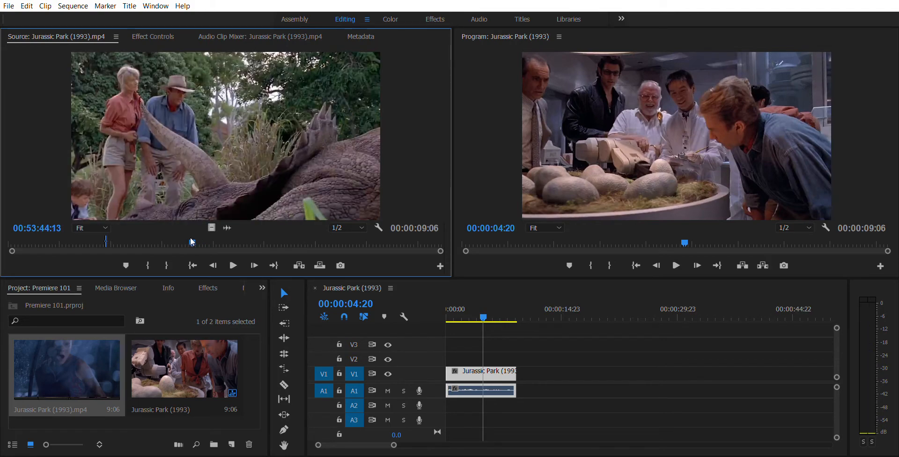
pyautogui.press('i')
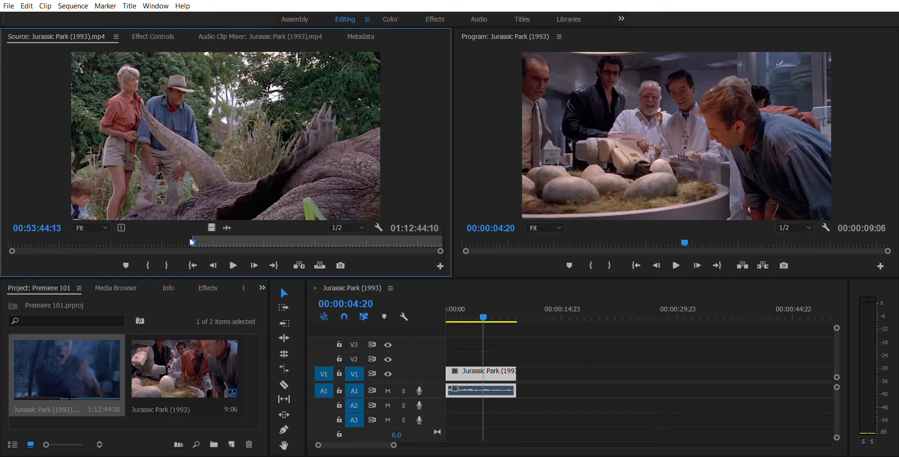
pyautogui.press('space')
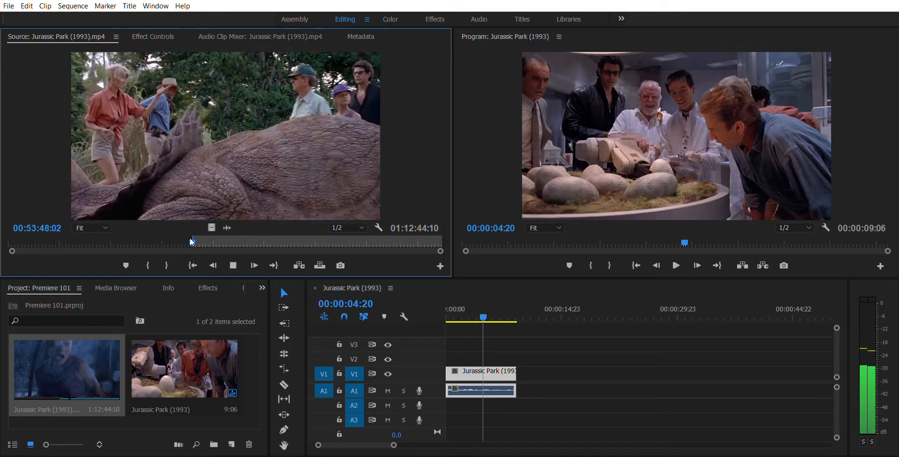
pyautogui.press('o')
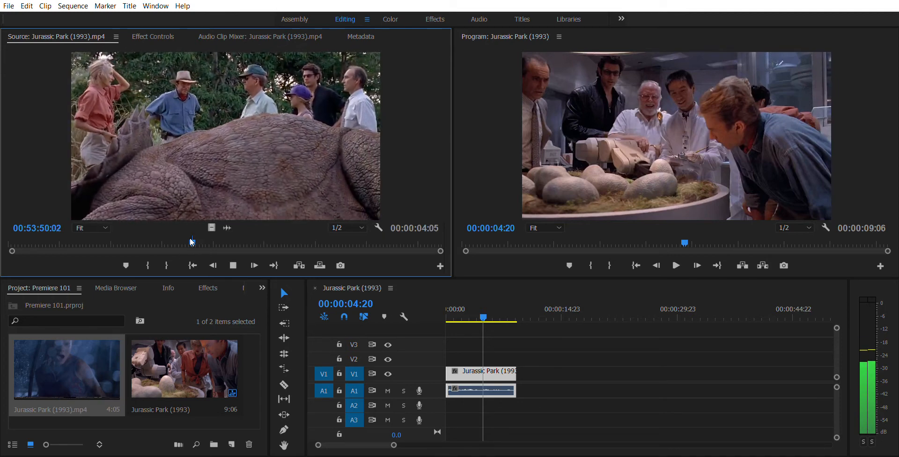
pyautogui.press('o')
pyautogui.press('o')
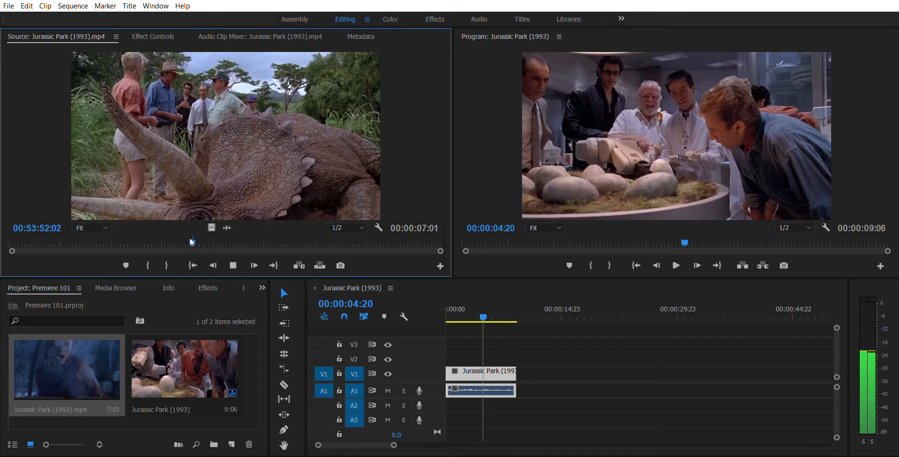
pyautogui.press('o')
pyautogui.press('space')
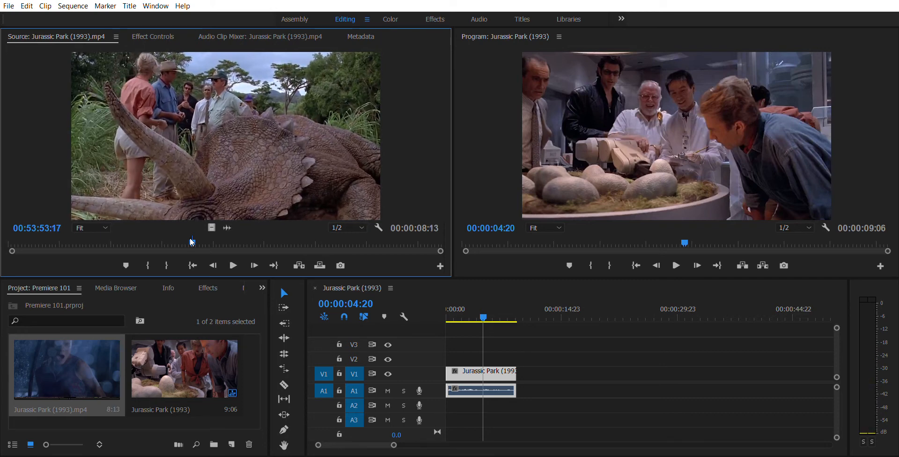
pyautogui.moveTo(227, 145); pyautogui.dragTo(529, 376)
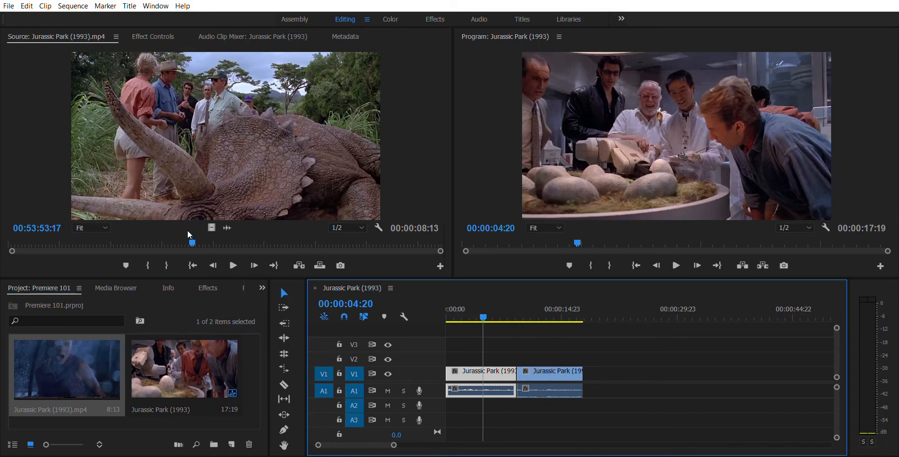
# Step: Mark a 7:00 excerpt of the running scene ending at 01:34:54:22 in the source clip and append it after the second clip on V1
pyautogui.moveTo(192, 242); pyautogui.dragTo(334, 242)
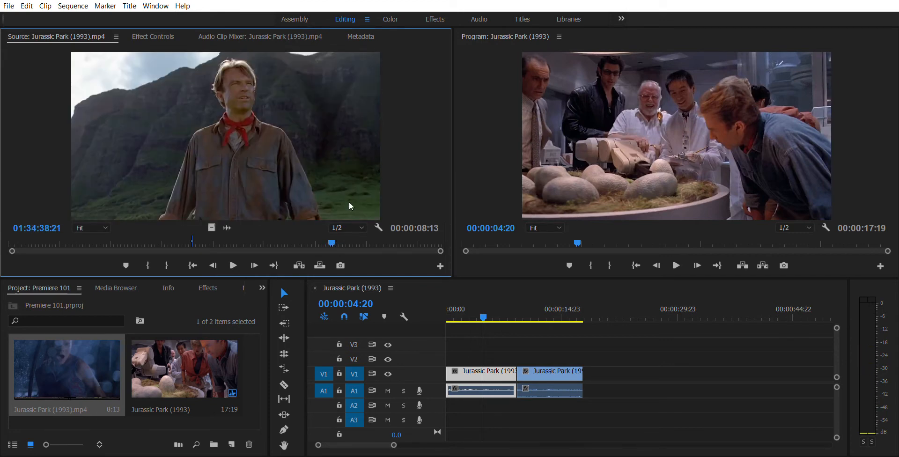
pyautogui.press('space')
pyautogui.press('i')
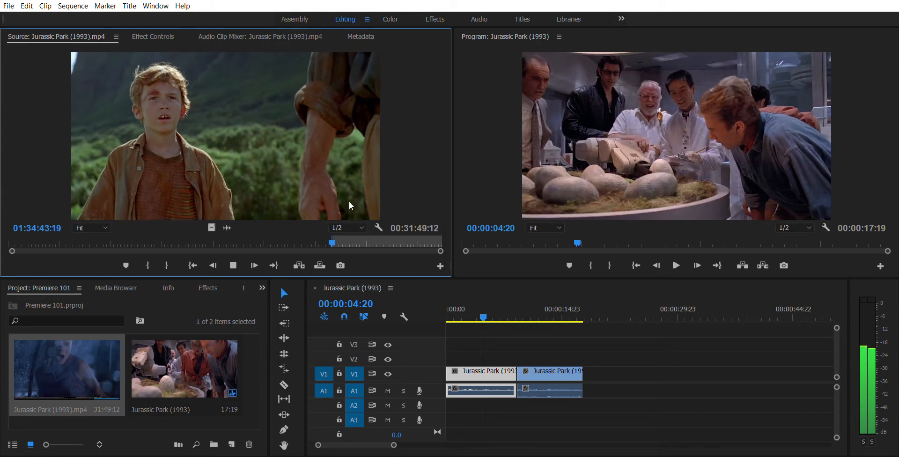
pyautogui.press('i')
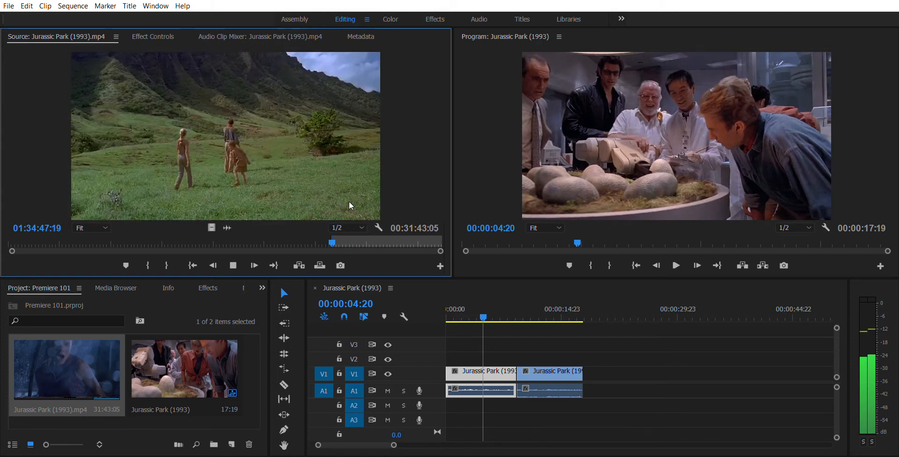
pyautogui.press('i')
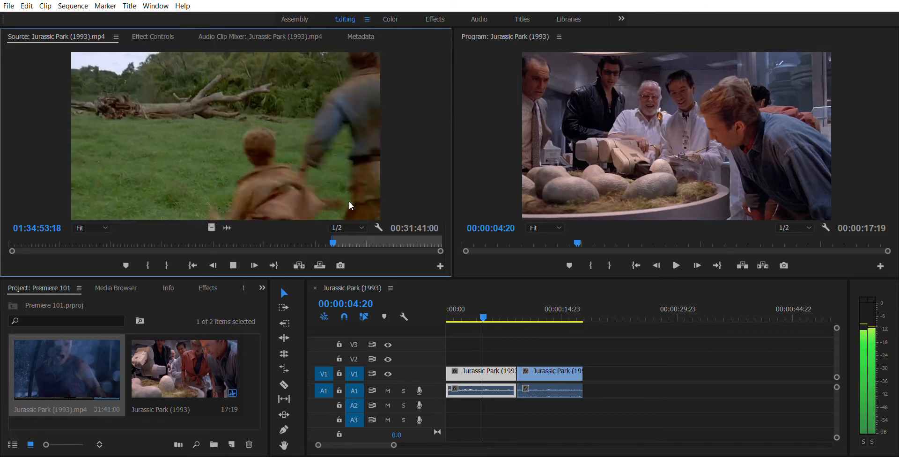
pyautogui.press('space')
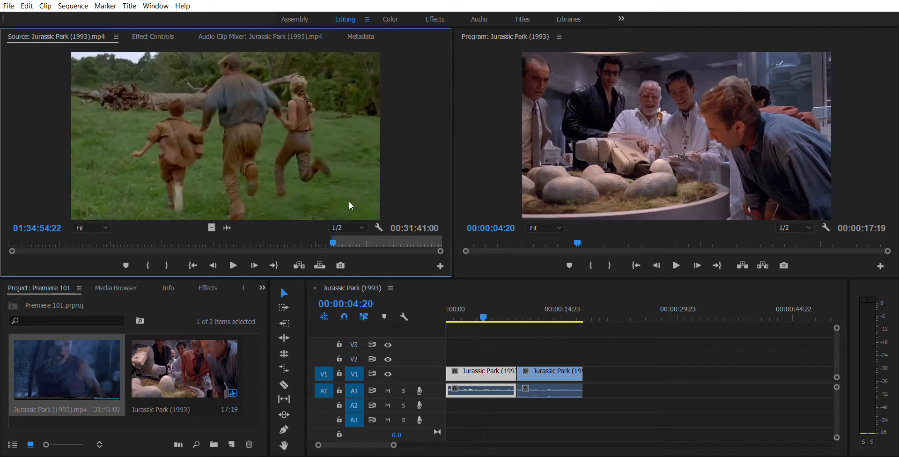
pyautogui.press('o')
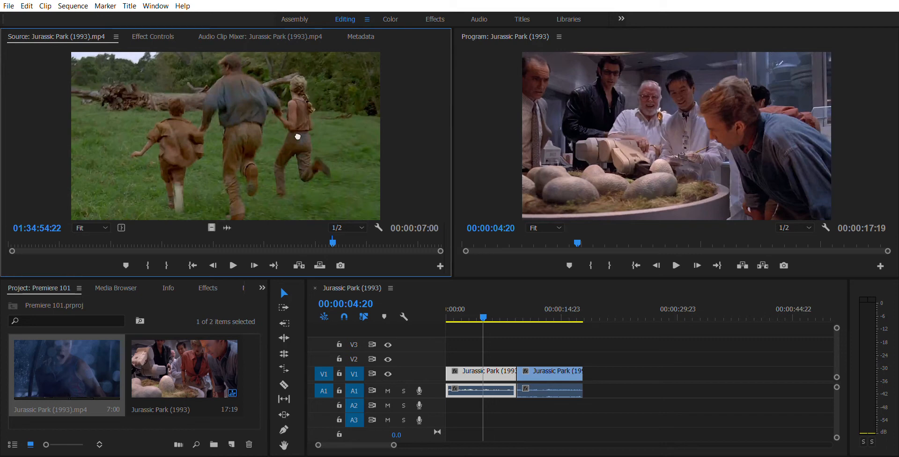
pyautogui.moveTo(605, 297); pyautogui.dragTo(597, 380)
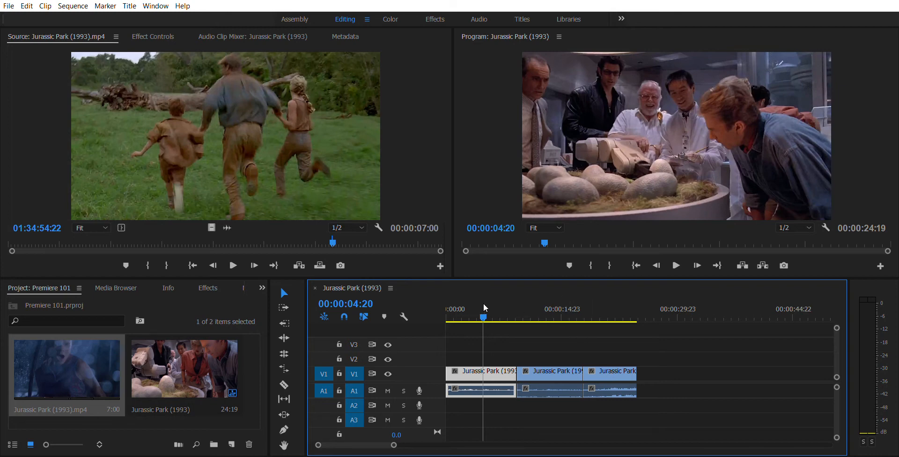
# Step: Play the sequence from 00:00:04:20 up to the end of the first clip, stopping at 00:00:09:02
pyautogui.press('space')
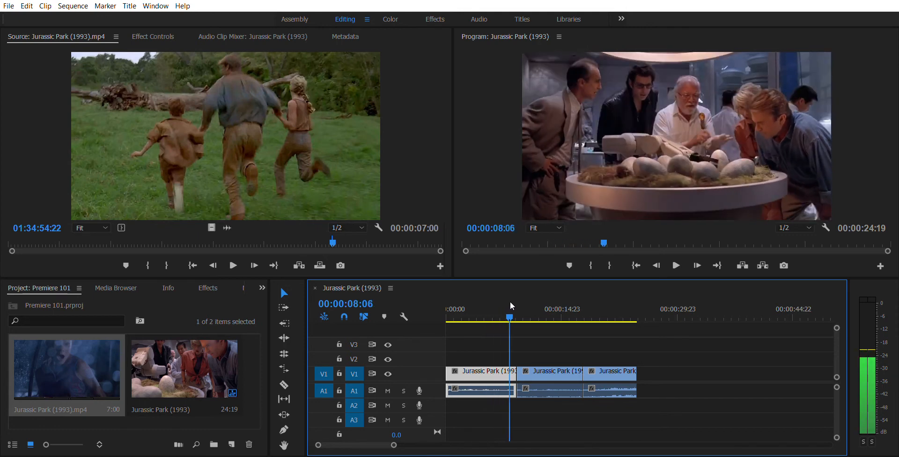
pyautogui.click(511, 302)
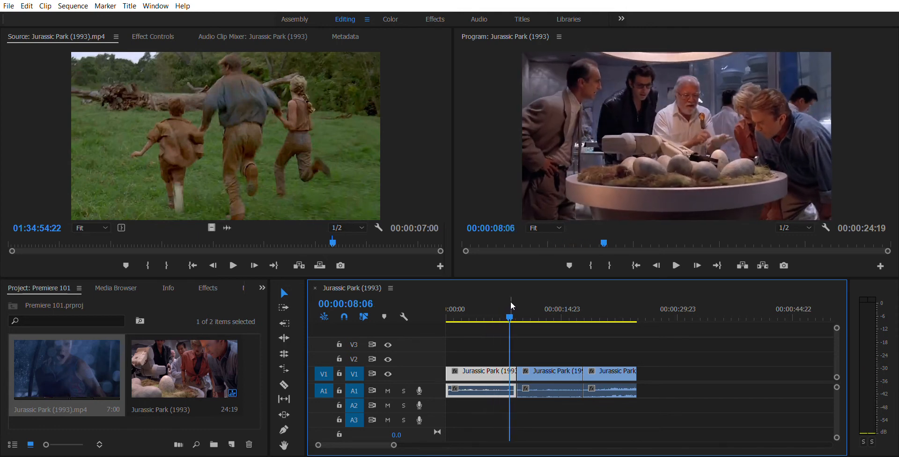
pyautogui.press('space')
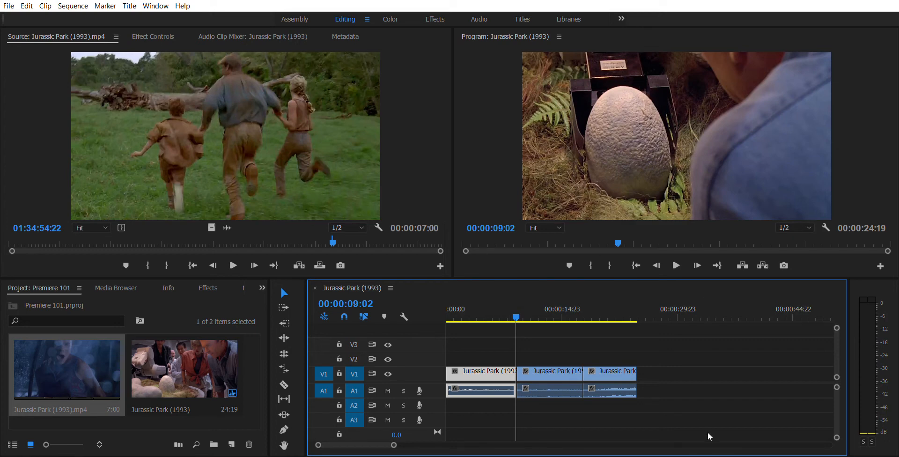
# Step: Step frame by frame back from the first clip's end and park the playhead at the shot change at 00:00:08:14
pyautogui.press('Left')
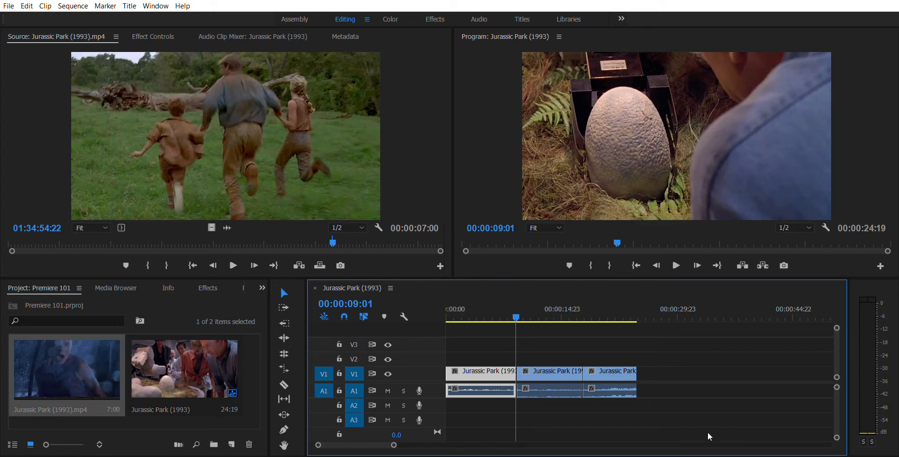
pyautogui.press('Left')
pyautogui.press('Left')
pyautogui.press('Left')
pyautogui.press('Left')
pyautogui.press('Left')
pyautogui.press('Left')
pyautogui.press('Left')
pyautogui.press('Left')
pyautogui.press('Left')
pyautogui.press('Left')
pyautogui.press('Left')
pyautogui.press('Left')
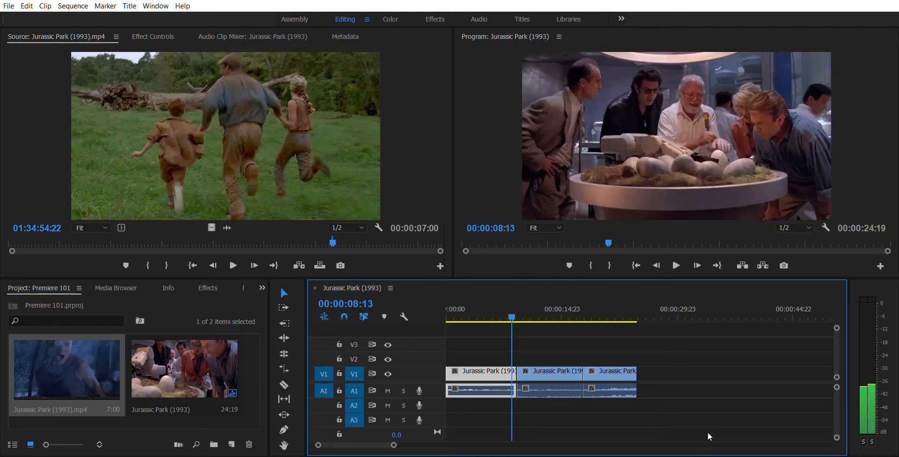
pyautogui.press('Right')
pyautogui.press('Left')
pyautogui.press('Right')
pyautogui.press('Right')
pyautogui.press('Left')
pyautogui.press('Left')
pyautogui.press('Left')
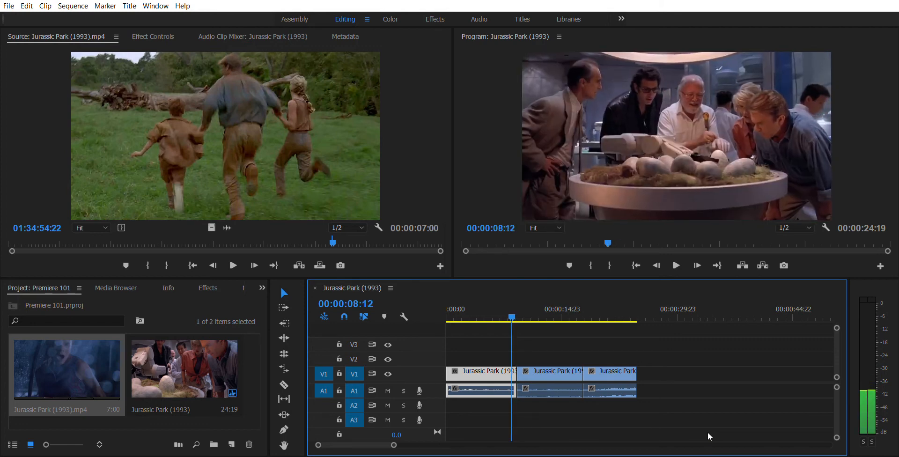
pyautogui.press('Right')
pyautogui.press('Left')
pyautogui.press('Left')
pyautogui.press('Right')
pyautogui.press('Right')
pyautogui.press('Right')
pyautogui.press('Right')
pyautogui.press('Right')
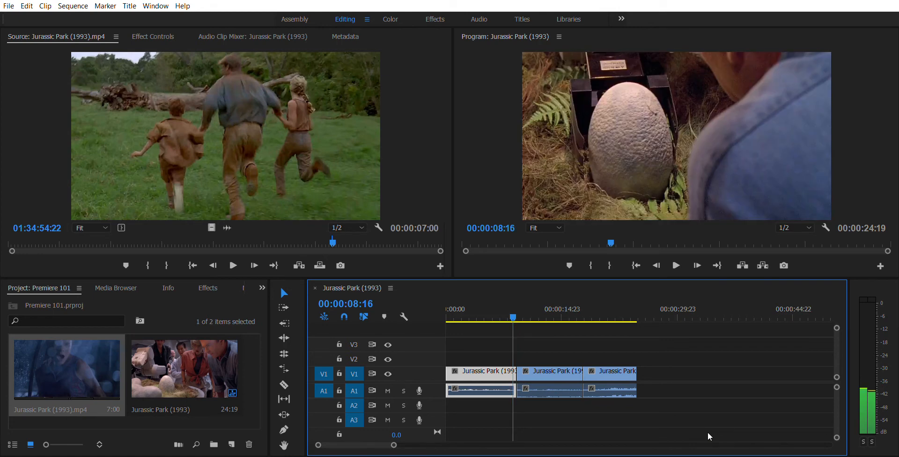
pyautogui.press('Left')
pyautogui.press('Left')
pyautogui.press('Right')
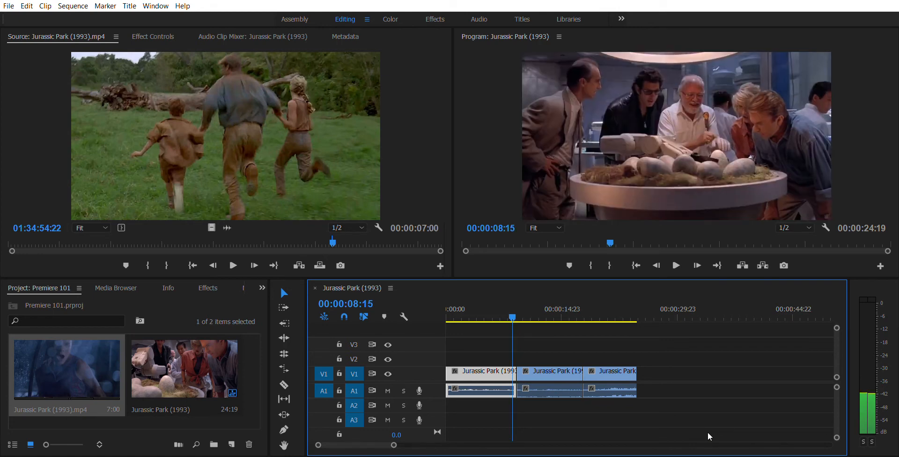
pyautogui.press('Left')
pyautogui.press('Right')
pyautogui.press('Right')
pyautogui.press('Left')
pyautogui.press('Left')
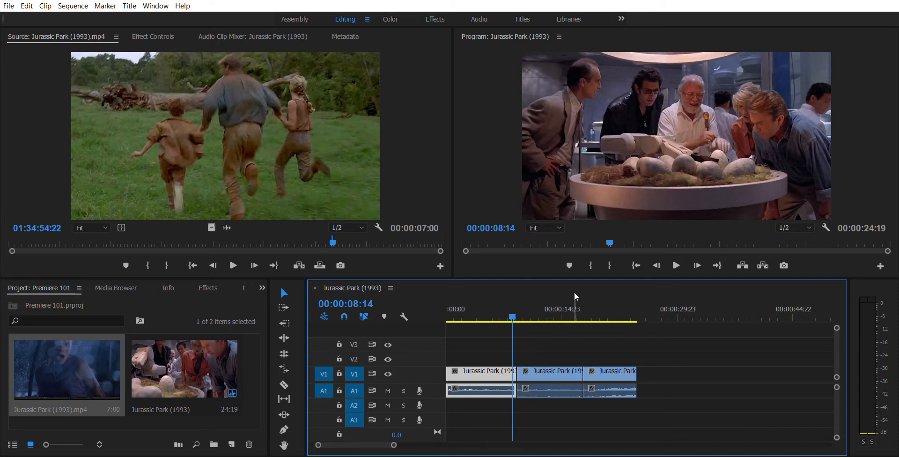
# Step: Trim the end of the first clip back to the playhead at 00:00:08:14
pyautogui.press('=')
pyautogui.press('=')
pyautogui.press('=')
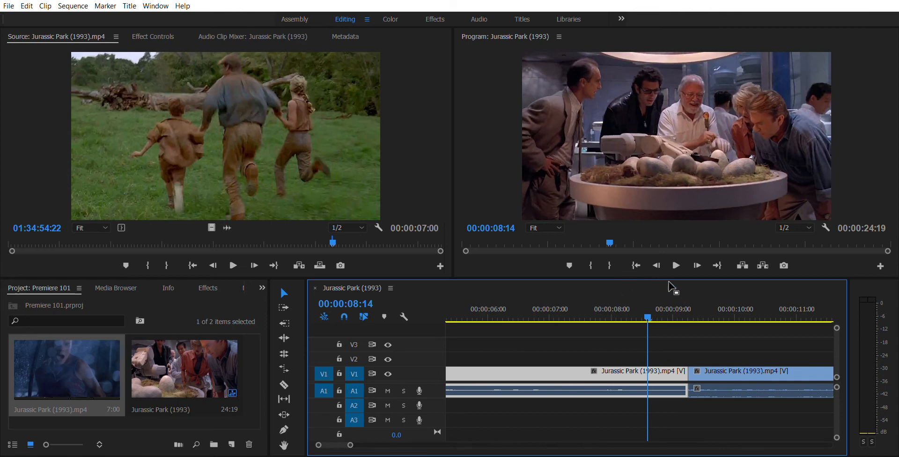
pyautogui.click(691, 368)
pyautogui.moveTo(691, 369); pyautogui.dragTo(649, 370)
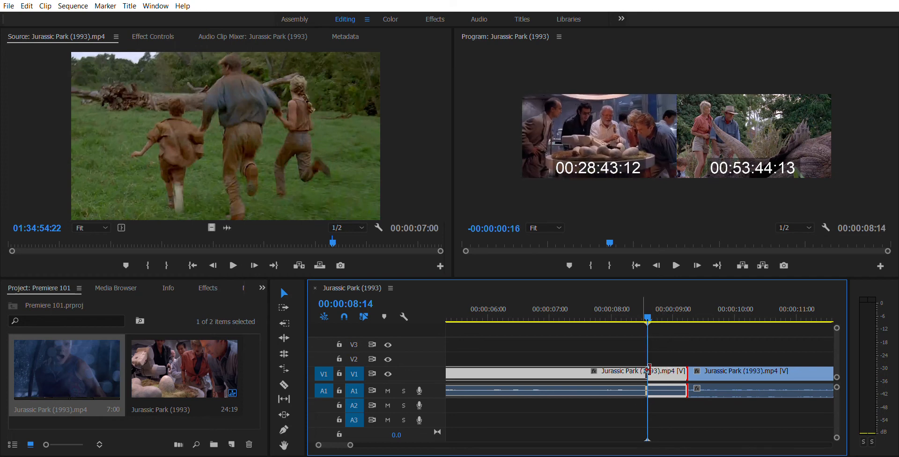
pyautogui.moveTo(648, 371); pyautogui.dragTo(648, 371)
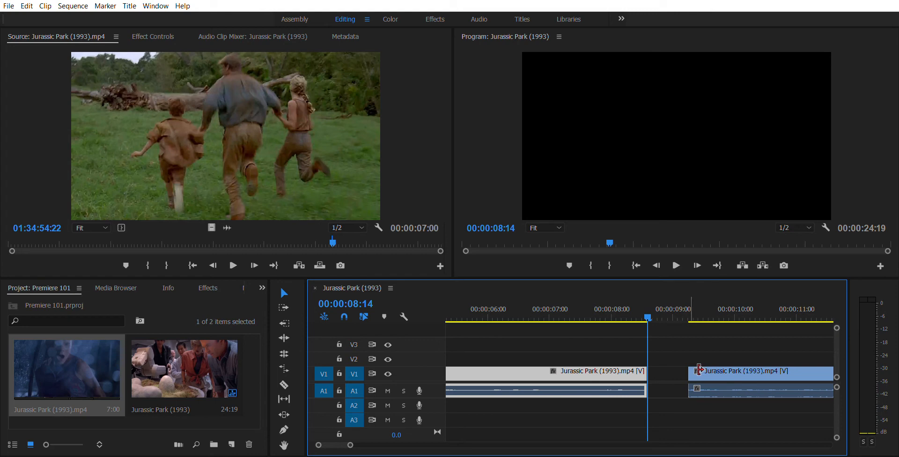
# Step: Extend the start of the triceratops clip back to the first clip's end to close the gap, and play from the cut
pyautogui.moveTo(699, 369); pyautogui.dragTo(659, 365)
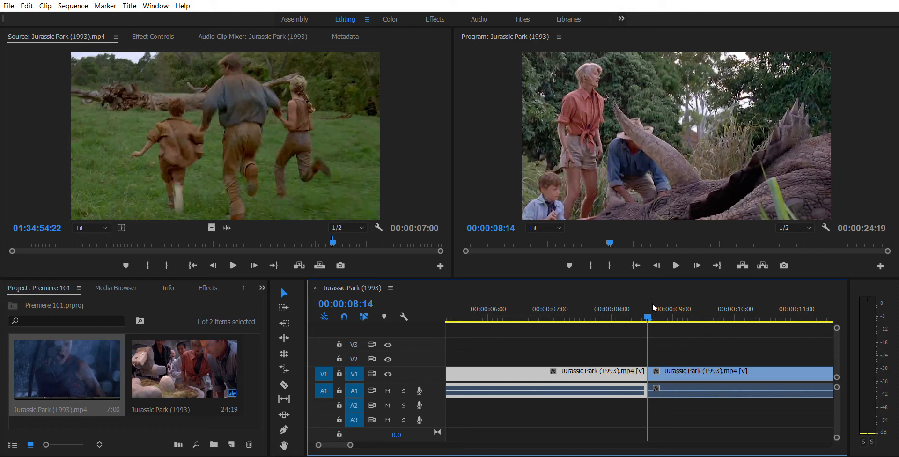
pyautogui.press('\\')
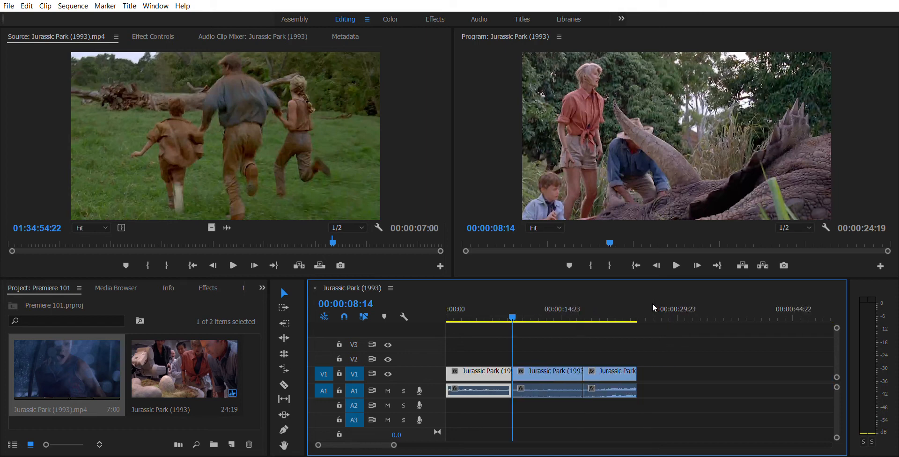
pyautogui.press('space')
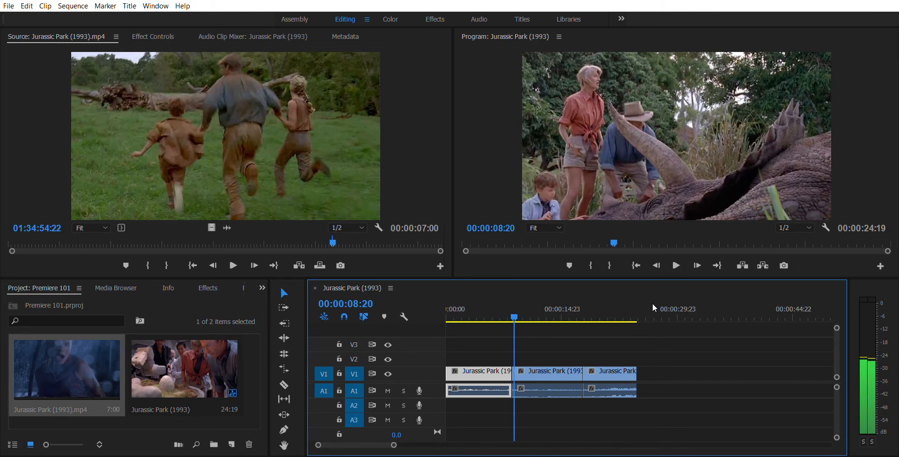
pyautogui.press('space')
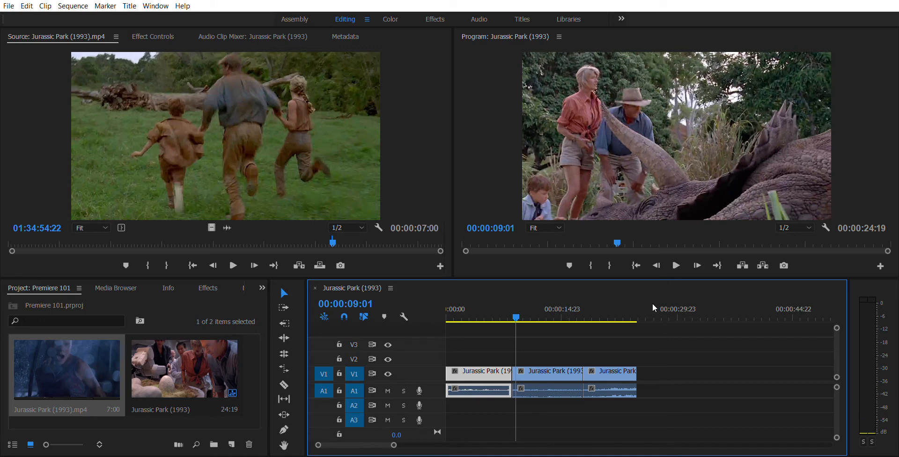
# Step: Jump the playhead through the sequence's edit points to its end and back to 00:00:00:00
pyautogui.press('Up')
pyautogui.press('Up')
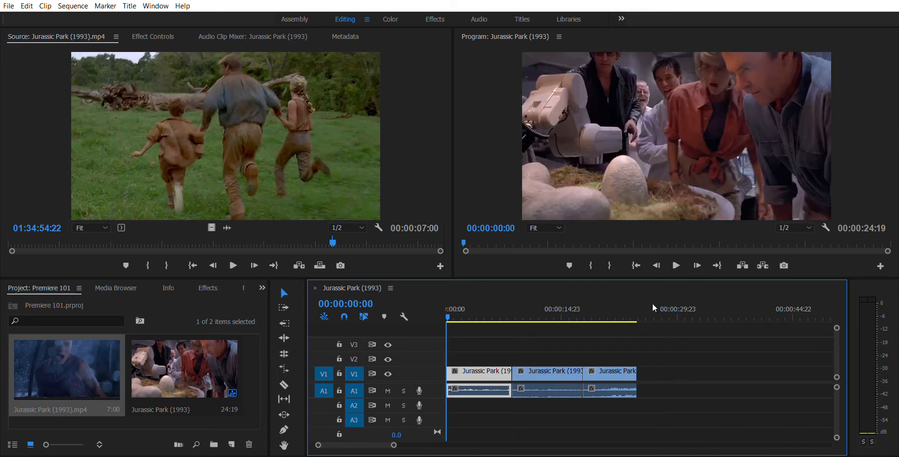
pyautogui.press('Down')
pyautogui.press('Down')
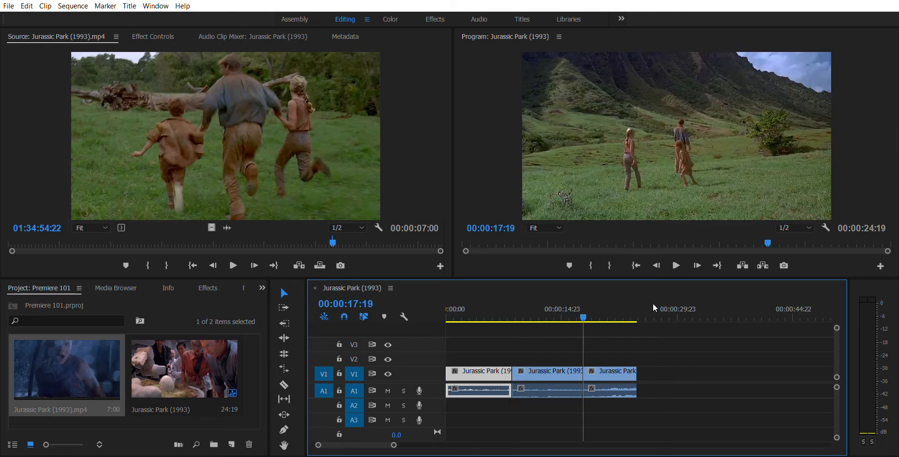
pyautogui.press('Down')
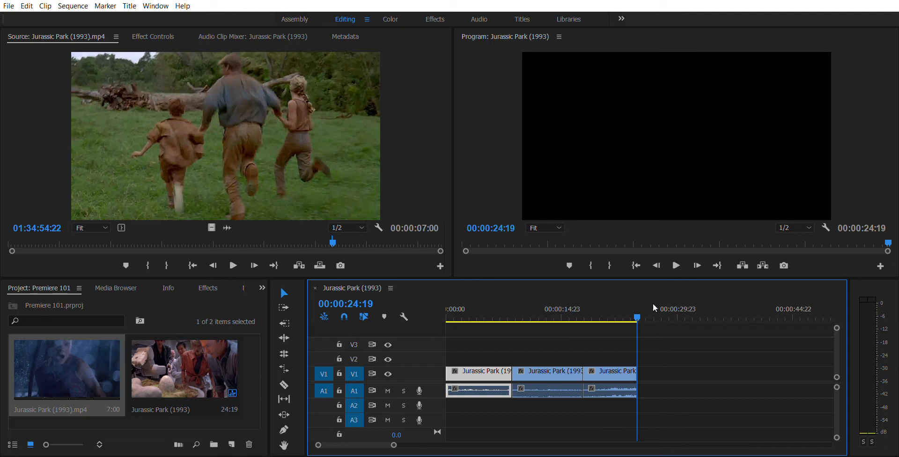
pyautogui.press('Up')
pyautogui.press('Up')
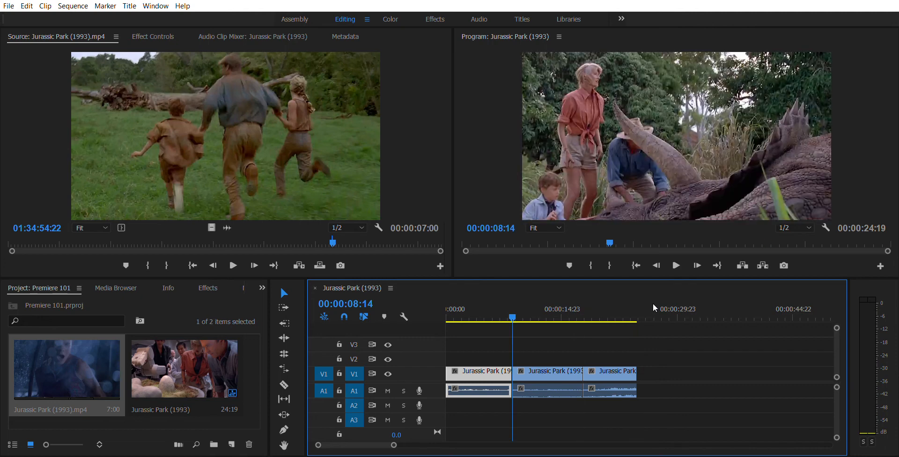
pyautogui.press('Up')
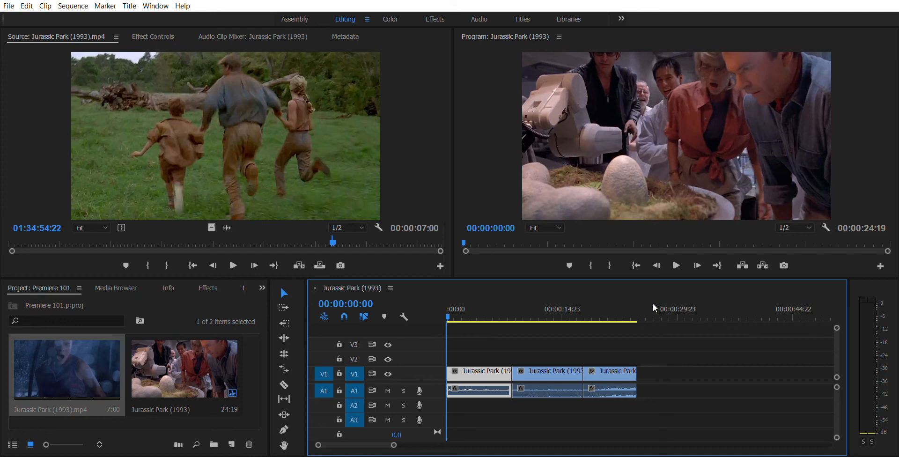
# Step: Split the triceratops clip with the Razor tool at the shot change at 00:00:14:21
pyautogui.click(550, 307)
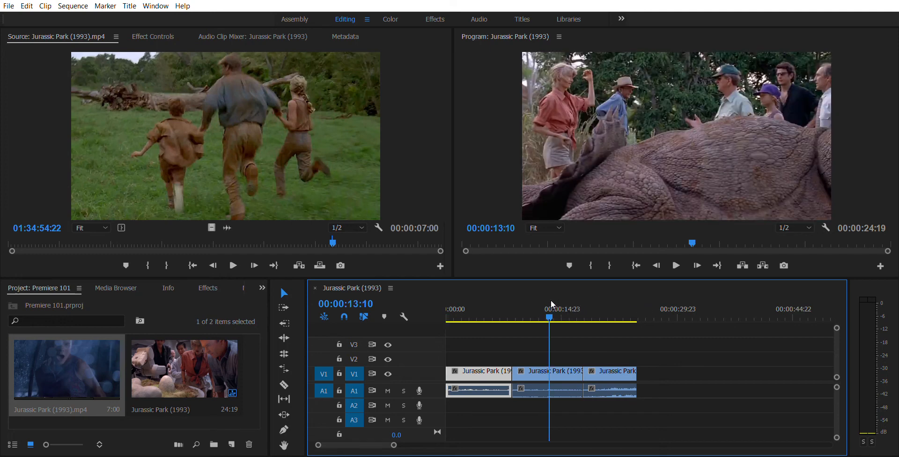
pyautogui.moveTo(551, 299); pyautogui.dragTo(563, 295)
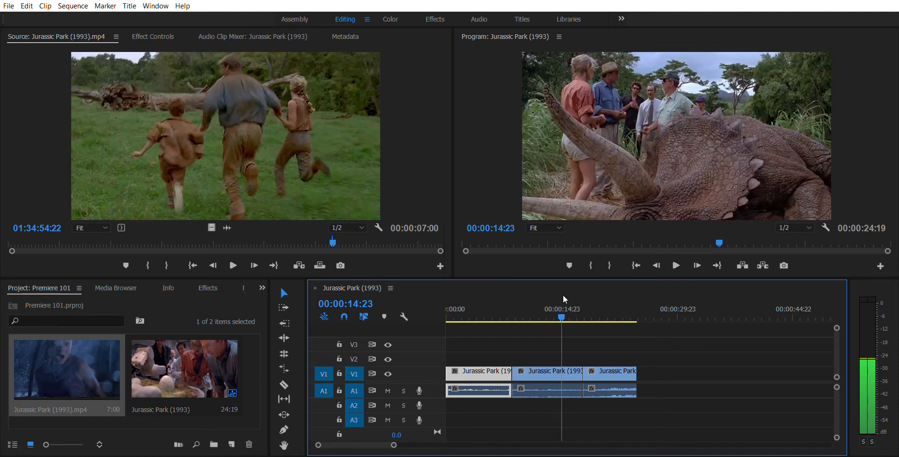
pyautogui.press('Left')
pyautogui.press('Left')
pyautogui.press('Left')
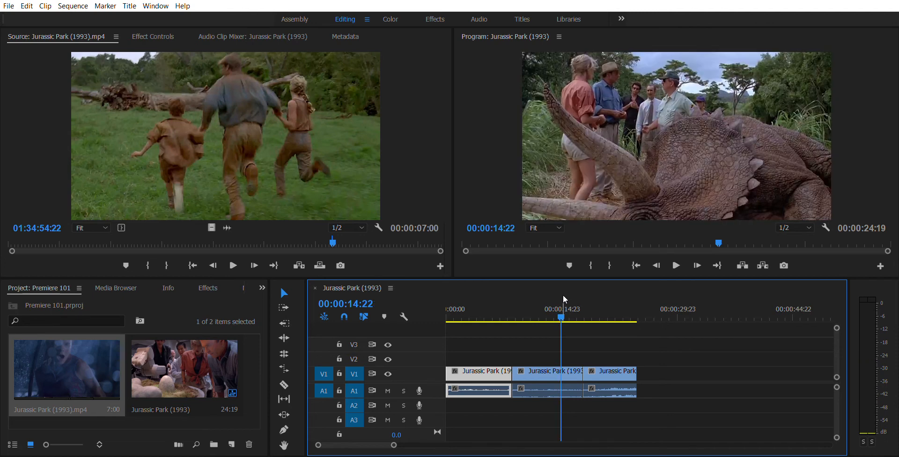
pyautogui.press('Right')
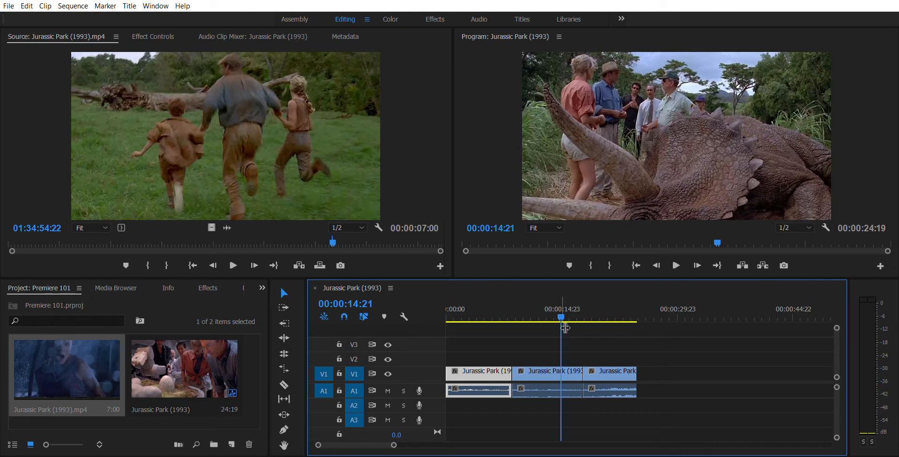
pyautogui.press('Left')
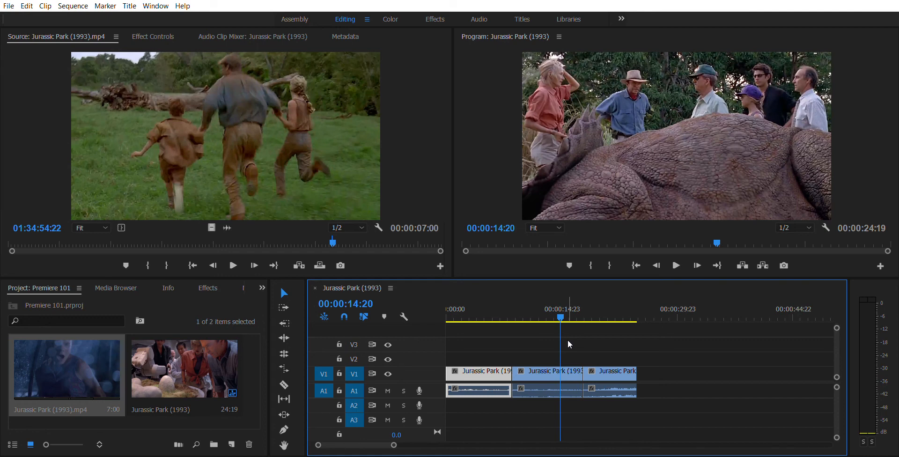
pyautogui.press('Right')
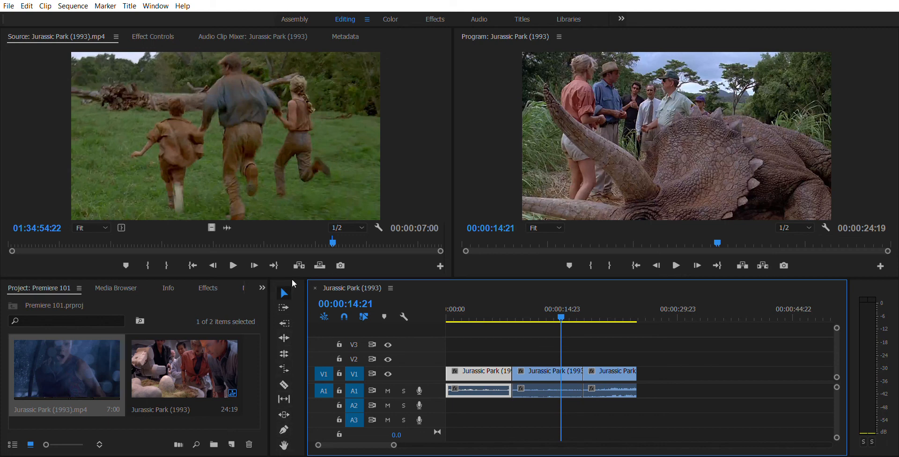
pyautogui.click(288, 373)
pyautogui.click(566, 378)
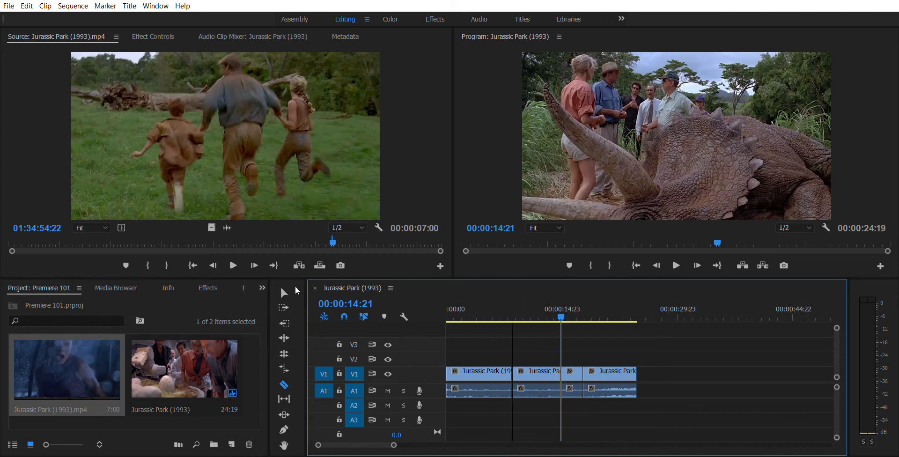
# Step: Move the cut-off second piece of the triceratops clip behind the running clip, closing all gaps on V1
pyautogui.click(284, 293)
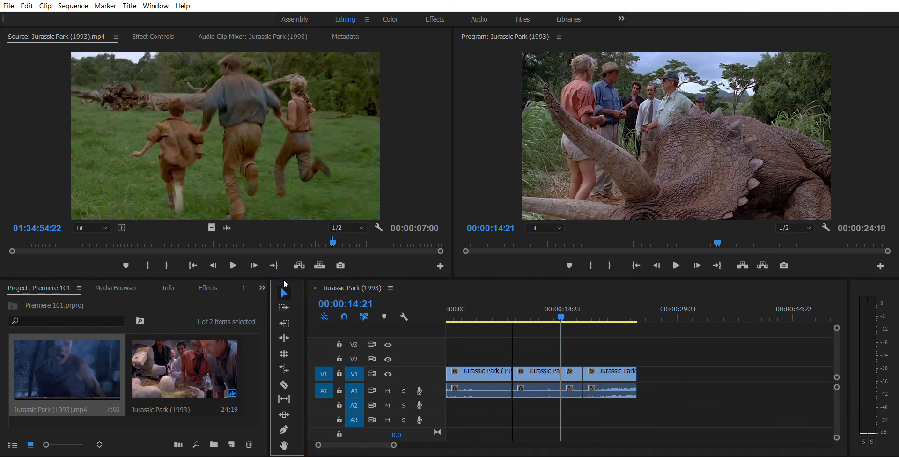
pyautogui.click(577, 365)
pyautogui.moveTo(577, 368); pyautogui.dragTo(671, 372)
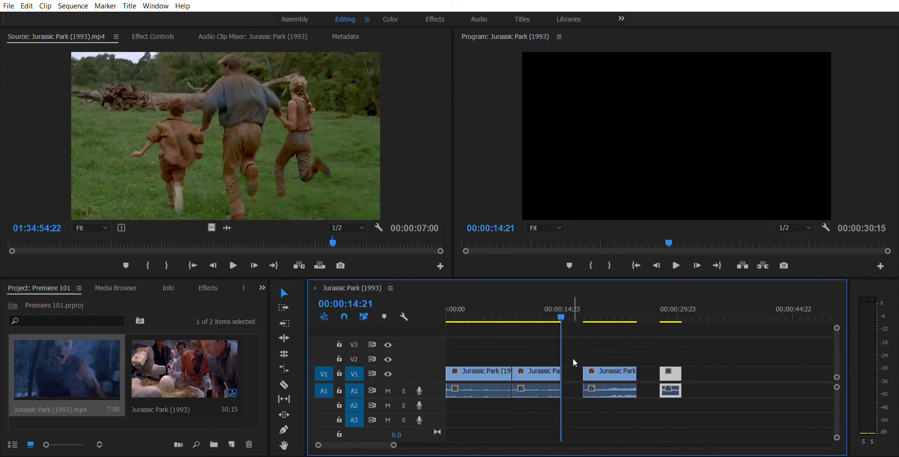
pyautogui.click(614, 368)
pyautogui.moveTo(614, 368); pyautogui.dragTo(587, 370)
pyautogui.moveTo(674, 369); pyautogui.dragTo(631, 371)
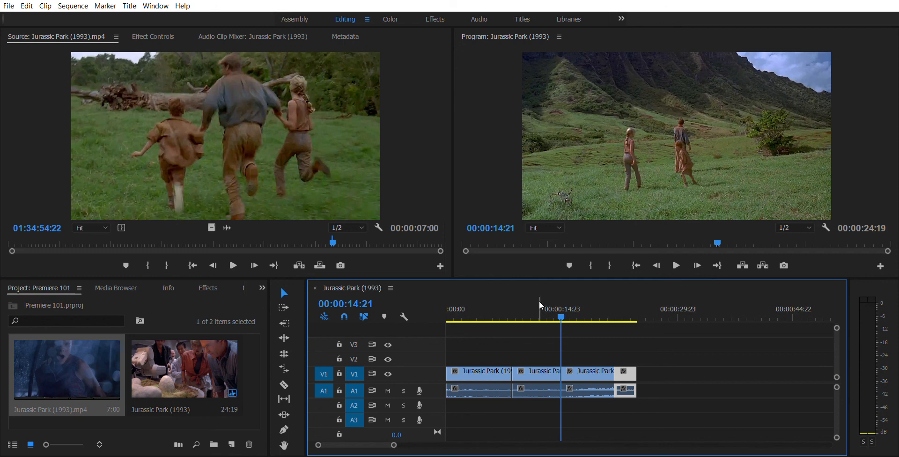
# Step: Razor-cut the remaining triceratops piece just past its middle and the egg clip about two thirds along
pyautogui.press('c')
pyautogui.click(541, 370)
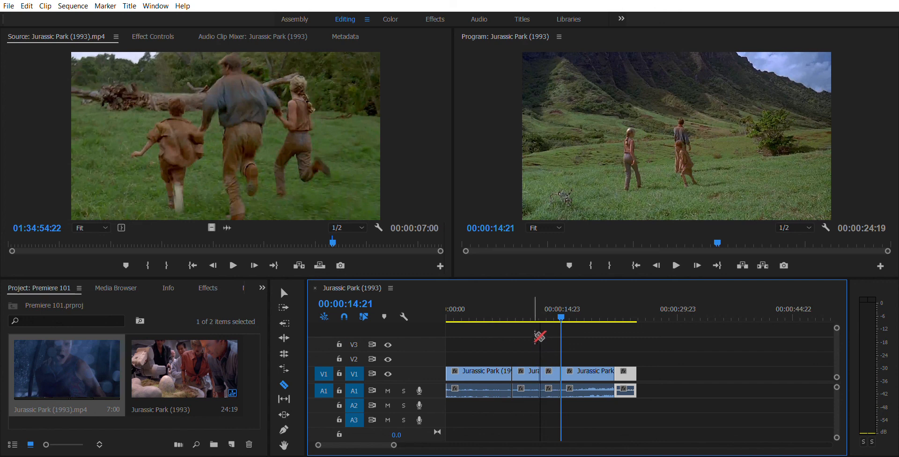
pyautogui.click(490, 370)
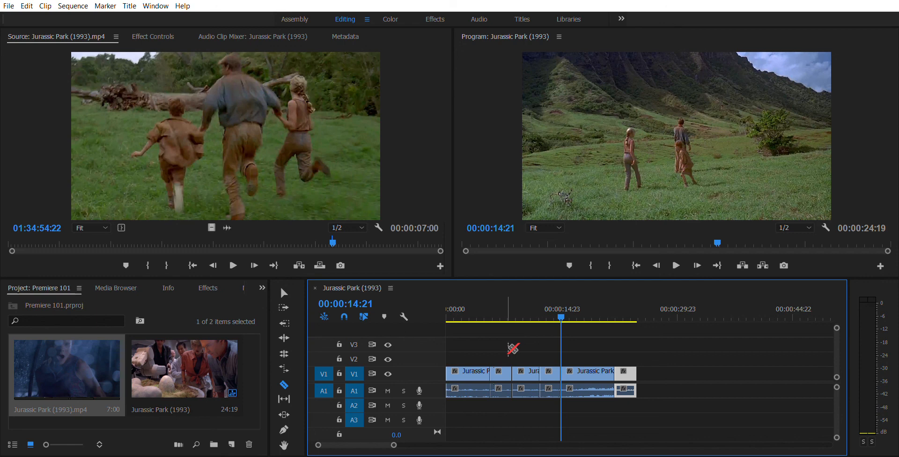
# Step: Move the first triceratops piece to the end of the sequence and shift the other clips earlier to close the gap
pyautogui.press('v')
pyautogui.moveTo(525, 372); pyautogui.dragTo(673, 362)
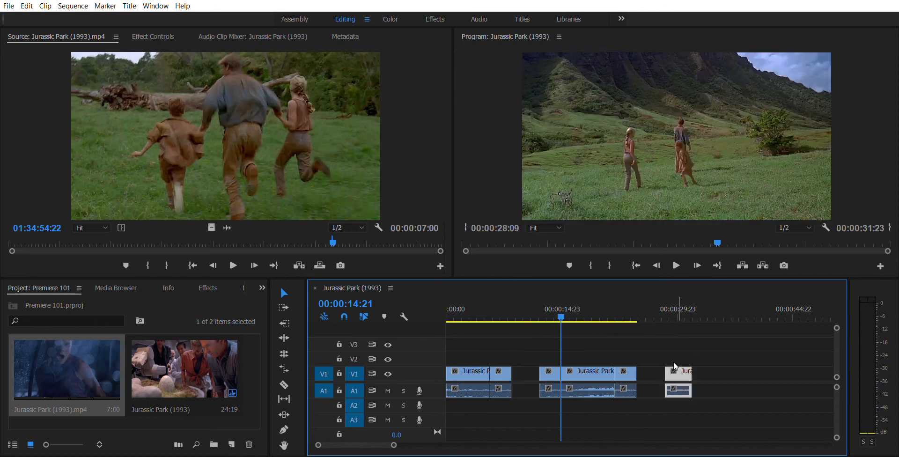
pyautogui.moveTo(552, 370); pyautogui.dragTo(527, 372)
pyautogui.moveTo(593, 370)
pyautogui.mouseDown()
pyautogui.moveTo(564, 370)
pyautogui.moveTo(609, 374)
pyautogui.moveTo(603, 369)
pyautogui.mouseUp()
pyautogui.moveTo(684, 368); pyautogui.dragTo(630, 369)
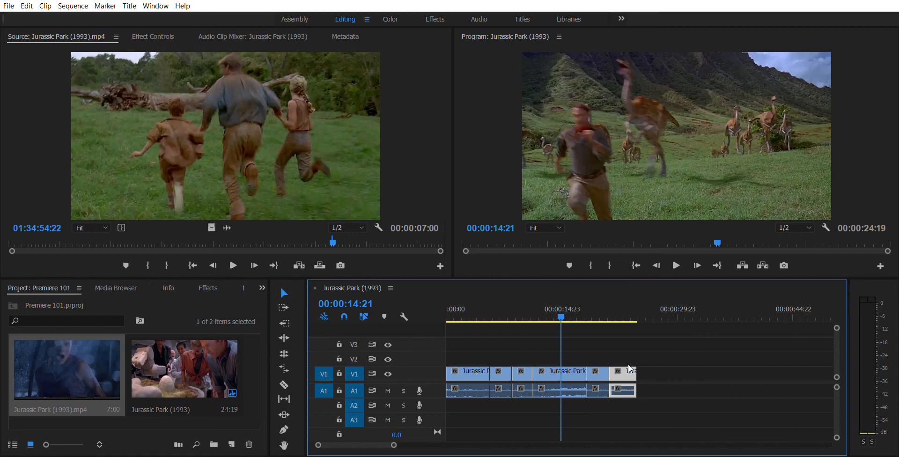